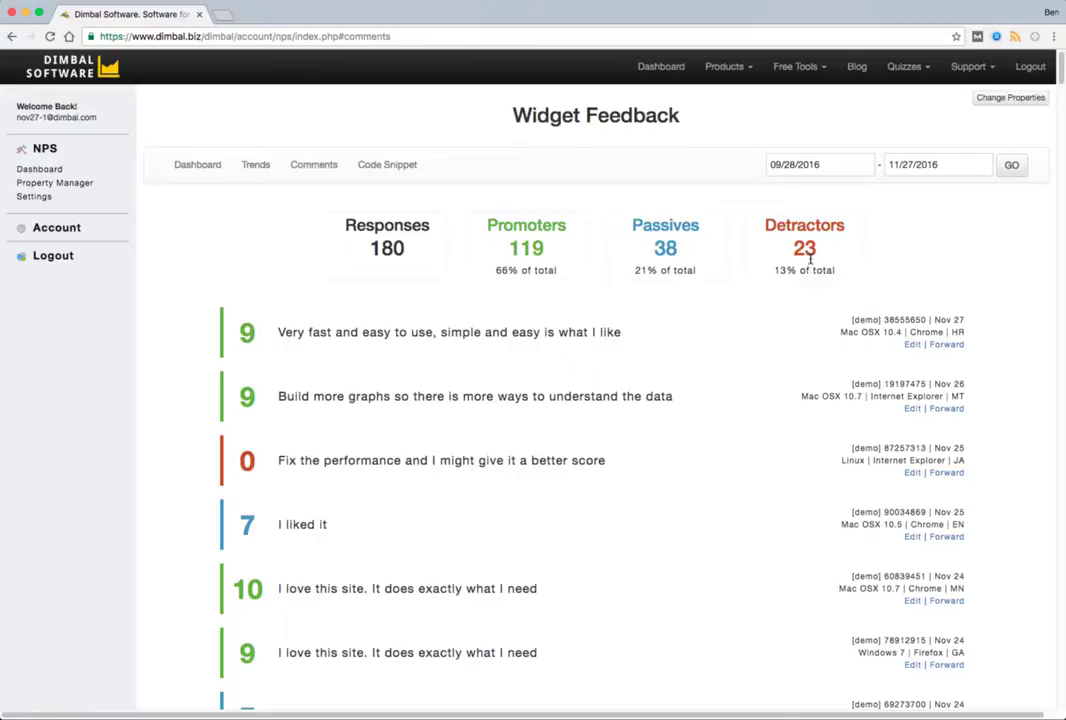
# Step: Set the start date to 11/06/2016, after first trying 11/20/2016, giving 63 responses and 8 detractors
pyautogui.click(838, 165)
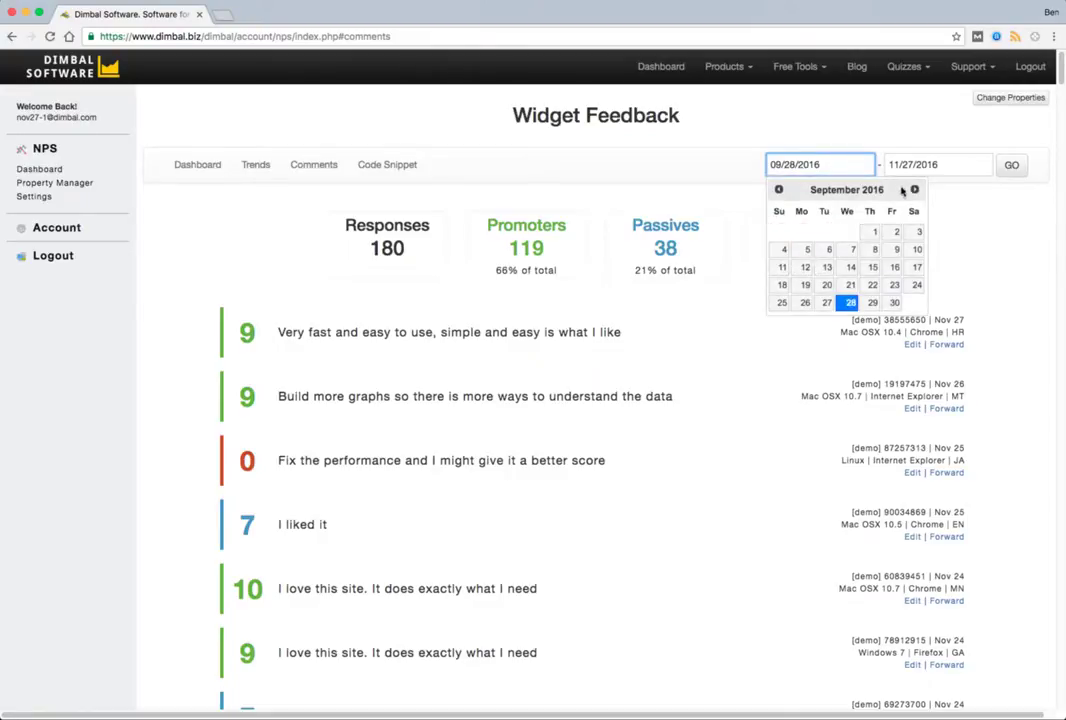
pyautogui.click(915, 190)
pyautogui.click(915, 190)
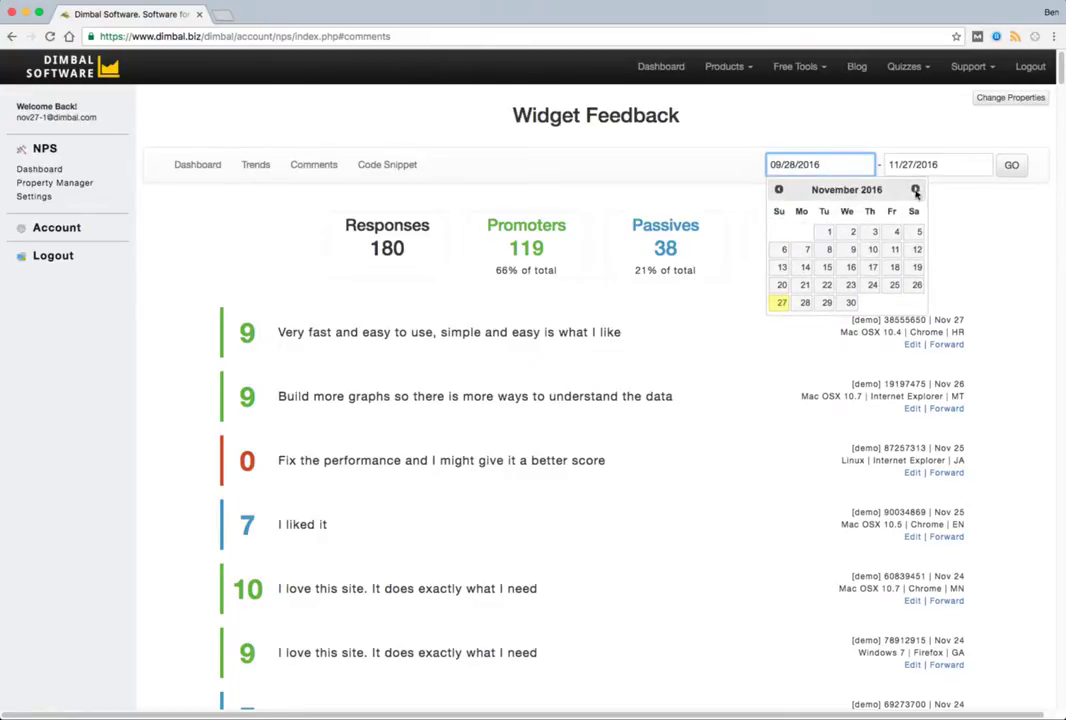
pyautogui.click(782, 289)
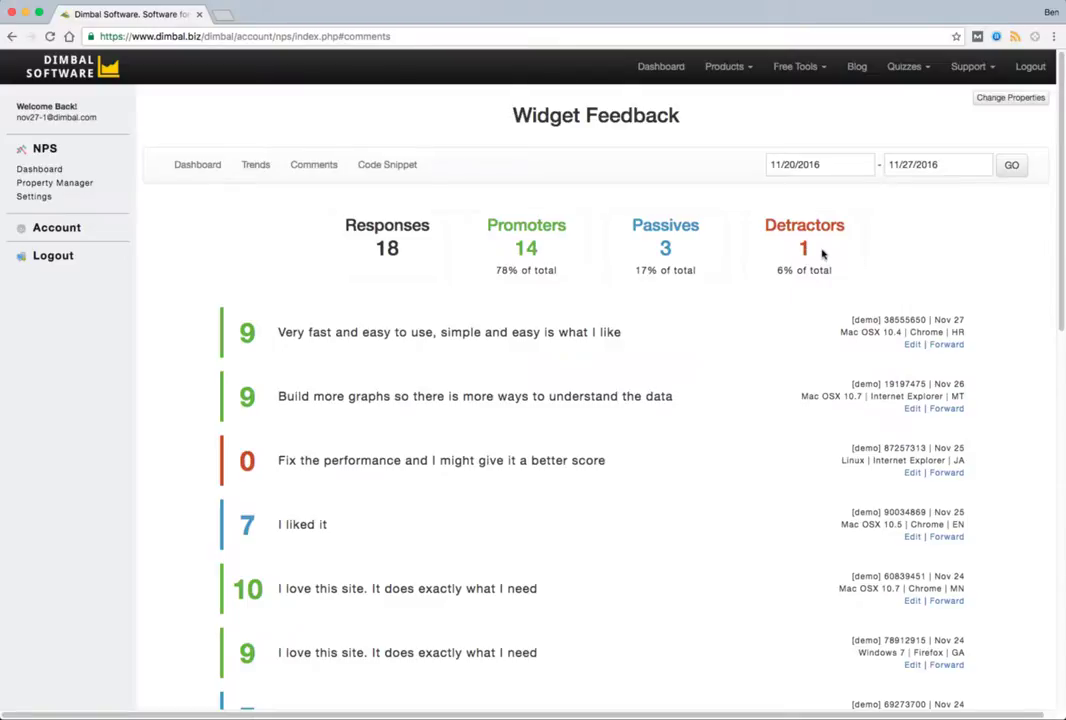
pyautogui.click(849, 163)
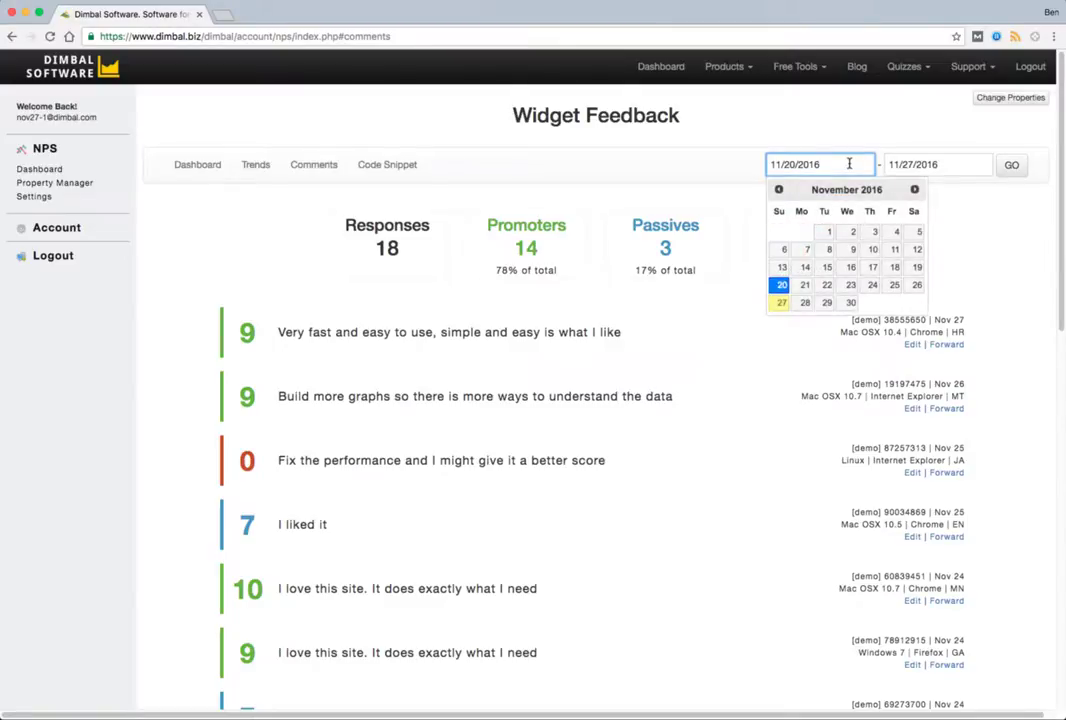
pyautogui.click(779, 252)
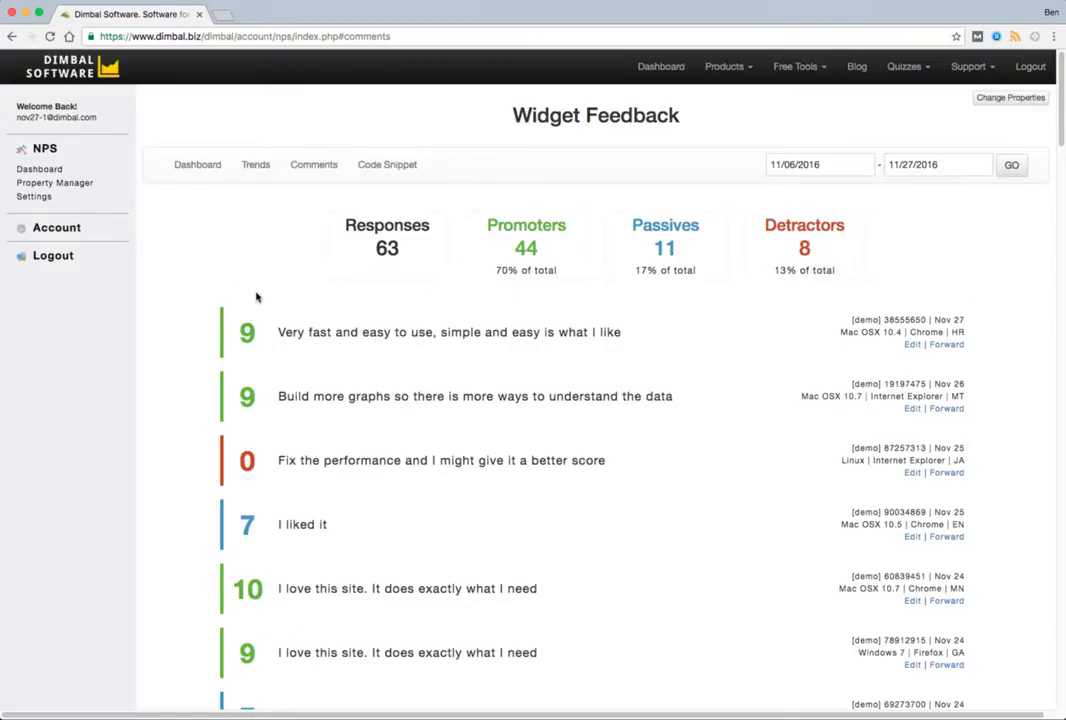
# Step: Scroll the comments down to the score-5 Nov 18 'Fix the performance' response
pyautogui.scroll(-5, 260, 300)
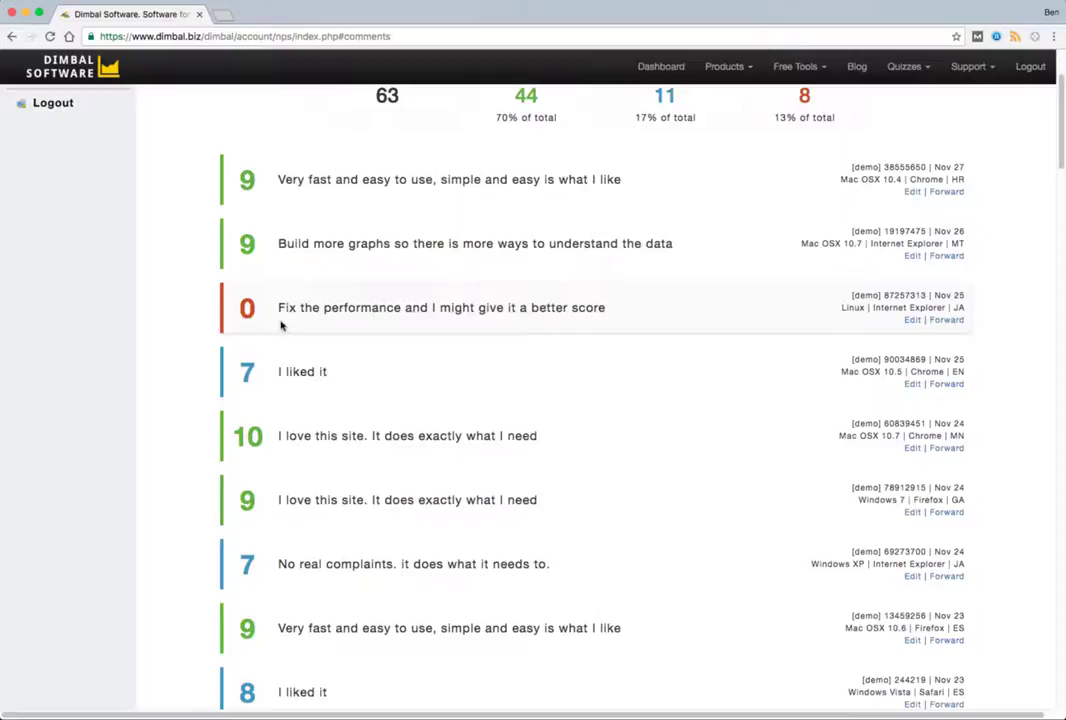
pyautogui.scroll(-5, 281, 325)
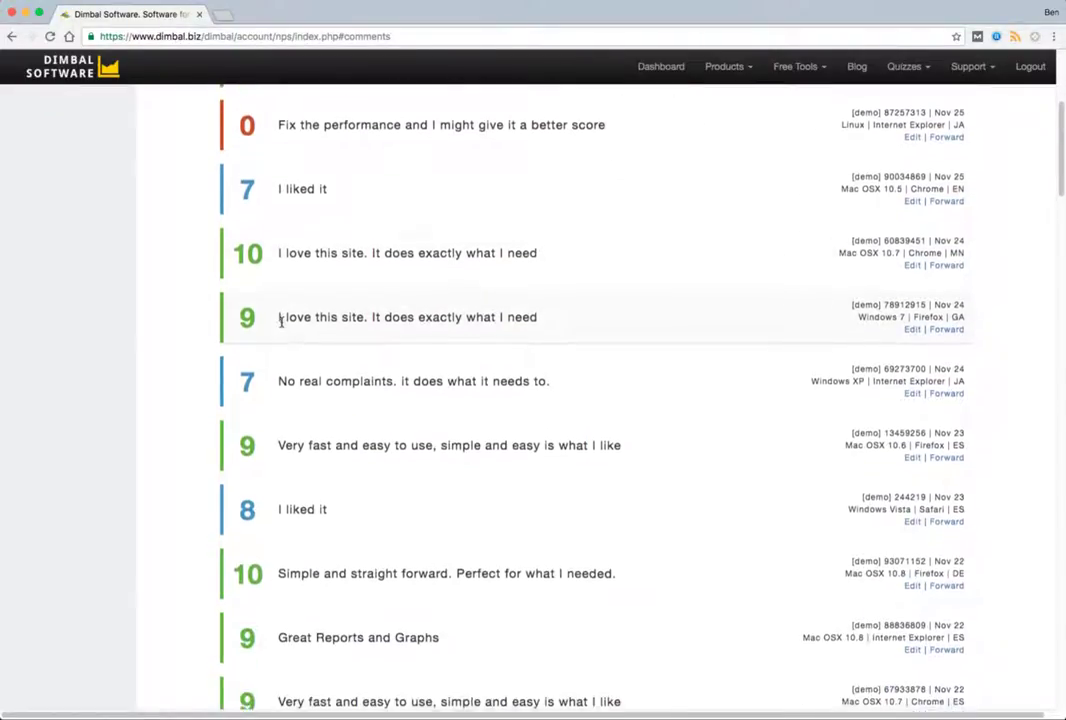
pyautogui.scroll(-10, 281, 325)
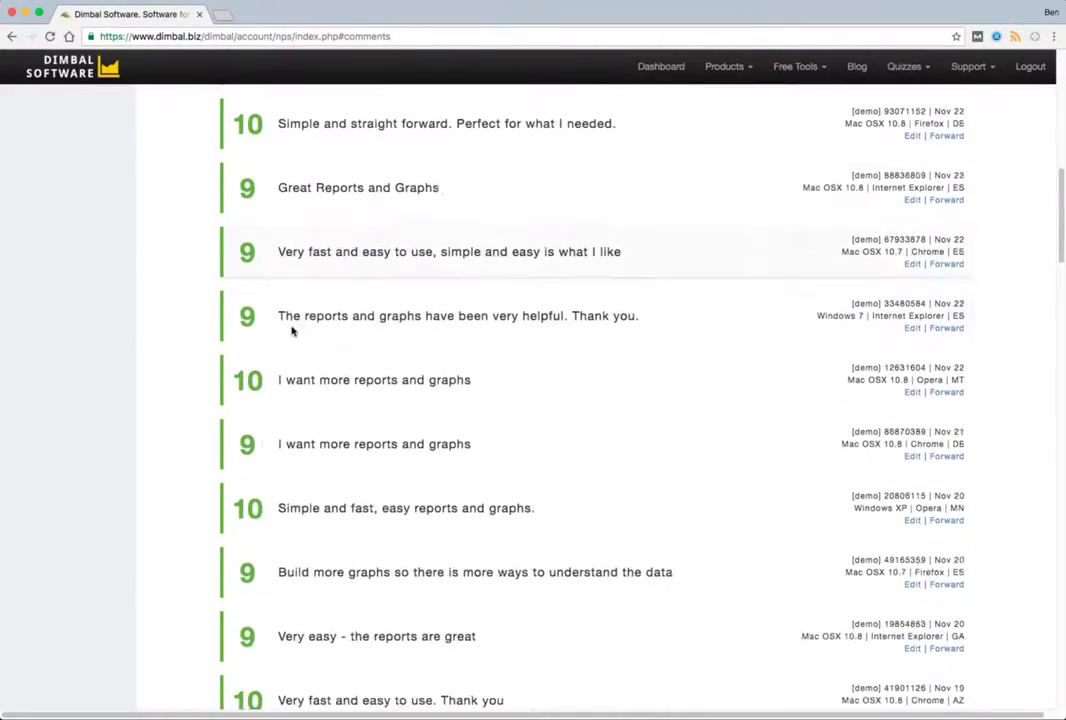
pyautogui.scroll(-8, 292, 331)
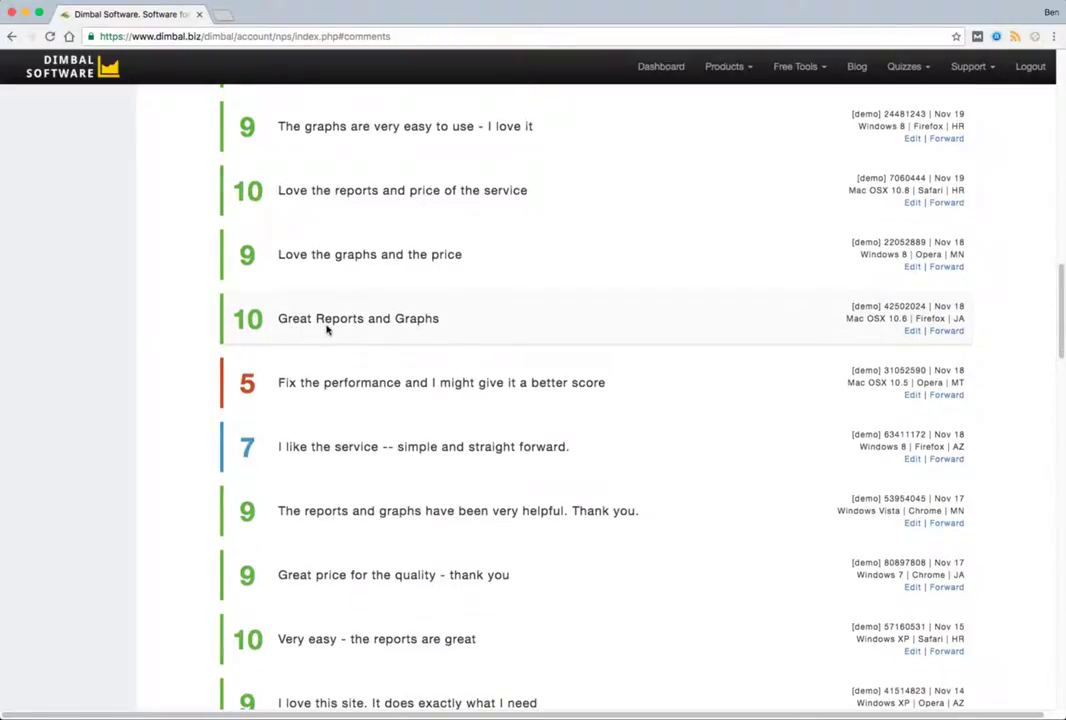
pyautogui.scroll(-1, 327, 331)
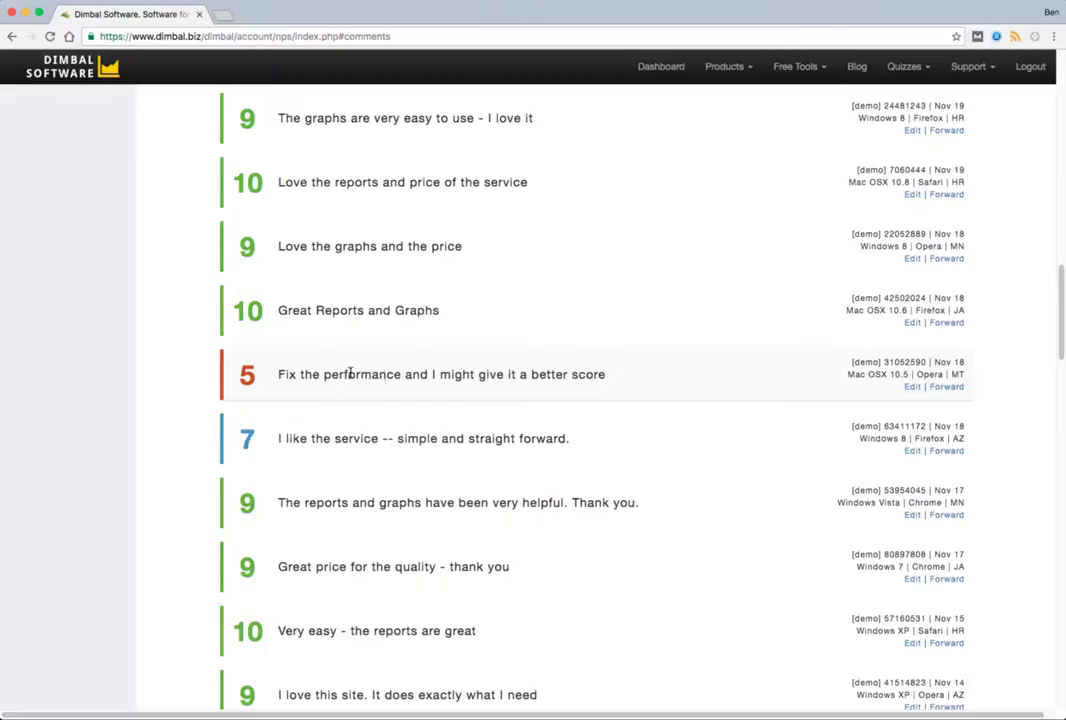
# Step: Scroll further to the Nov 8 comments with detractor scores 4, 6 and 1
pyautogui.scroll(-5, 360, 380)
pyautogui.scroll(-9, 365, 384)
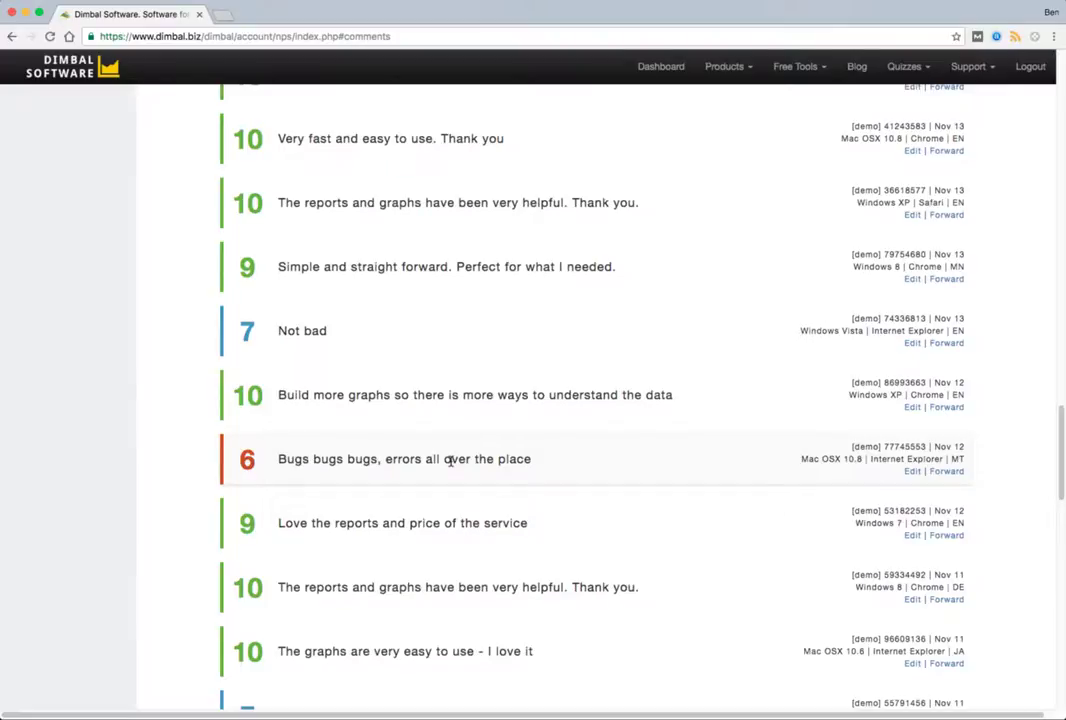
pyautogui.scroll(-6, 450, 460)
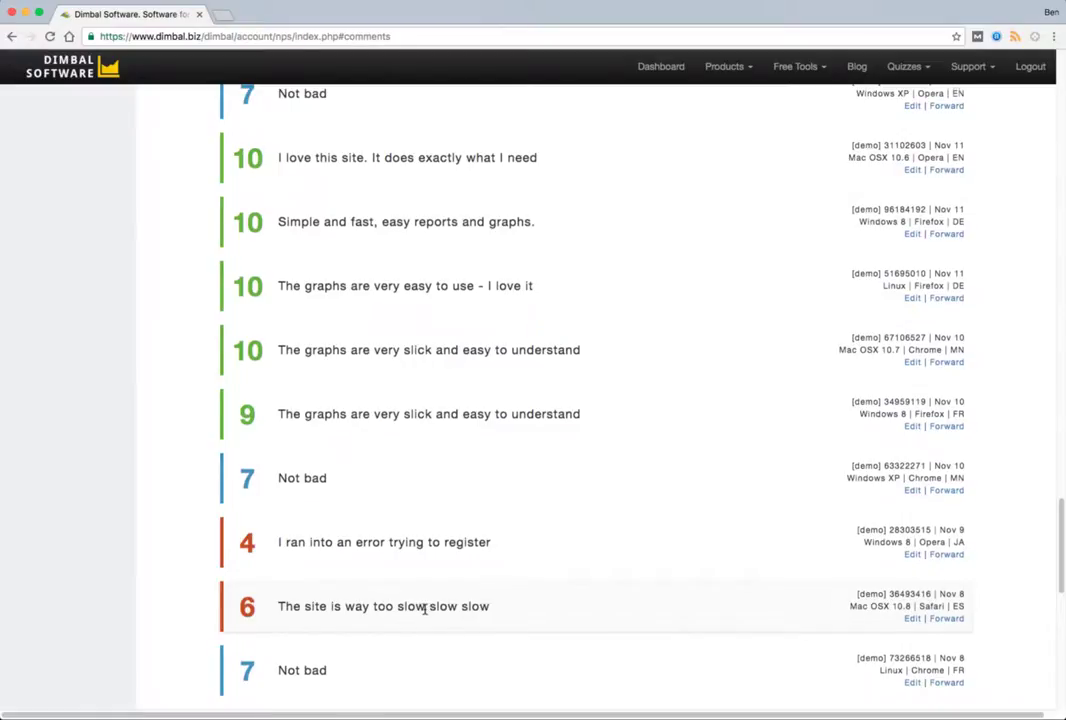
pyautogui.scroll(-2, 425, 609)
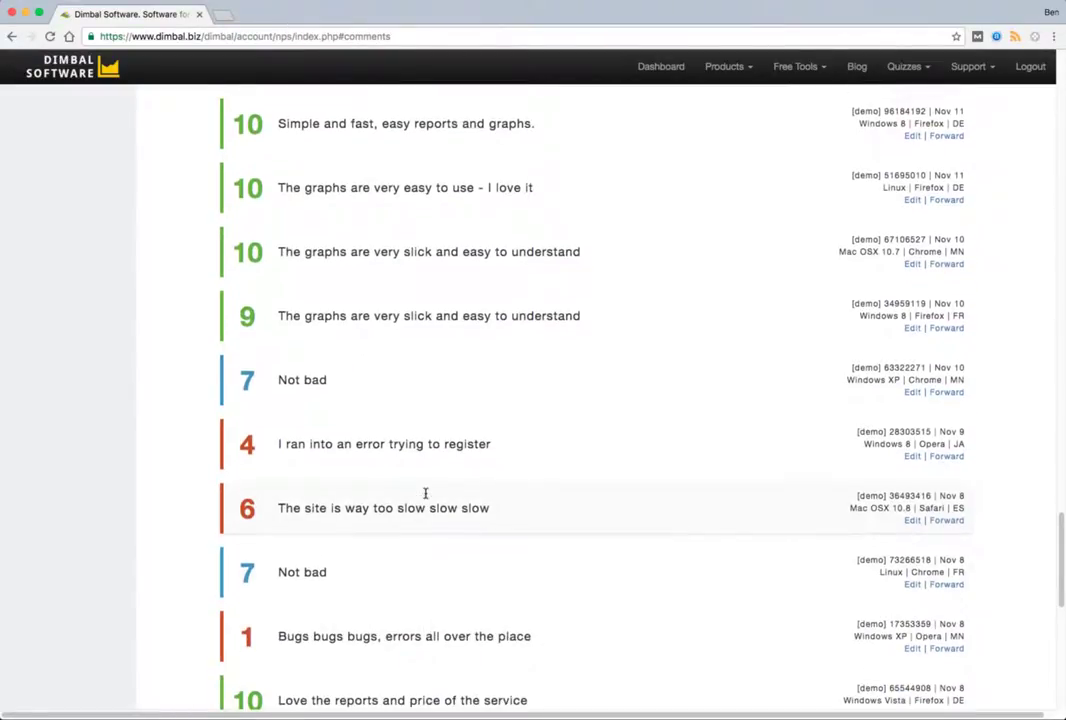
pyautogui.scroll(1, 425, 493)
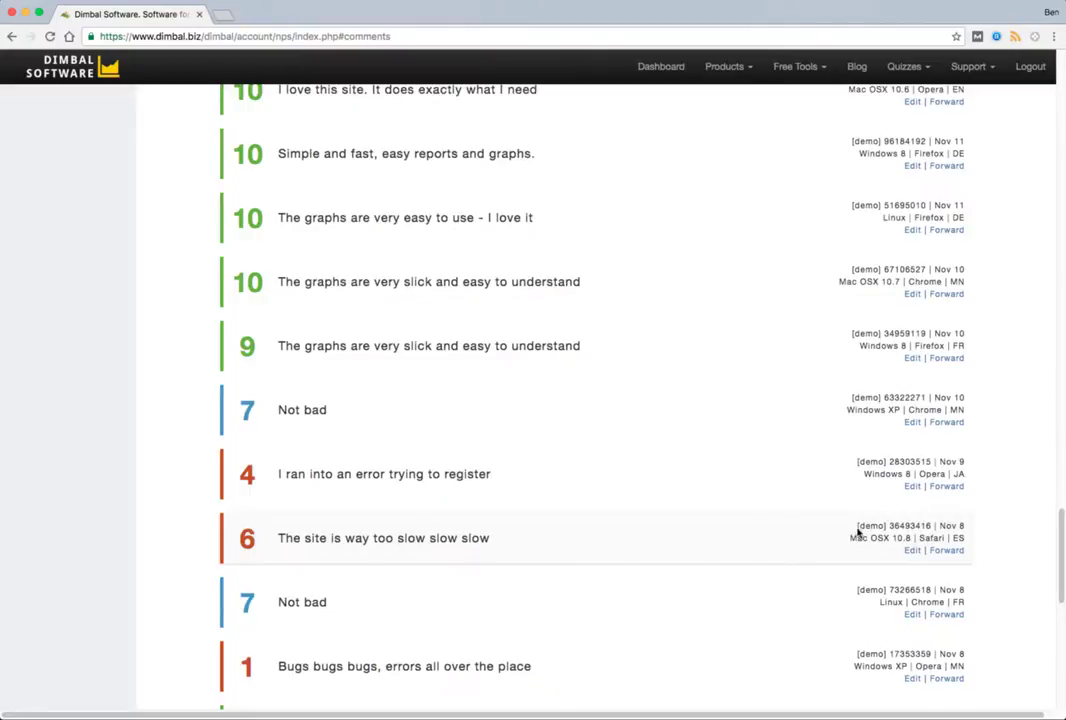
pyautogui.moveTo(857, 528); pyautogui.dragTo(931, 533)
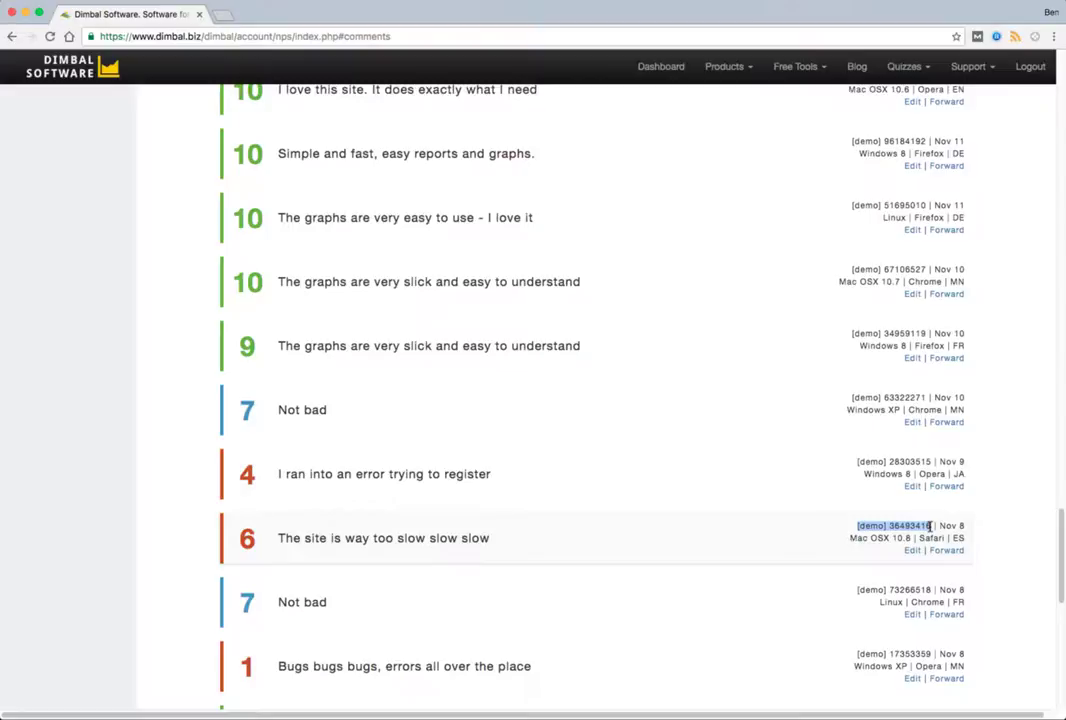
pyautogui.moveTo(940, 526); pyautogui.dragTo(968, 531)
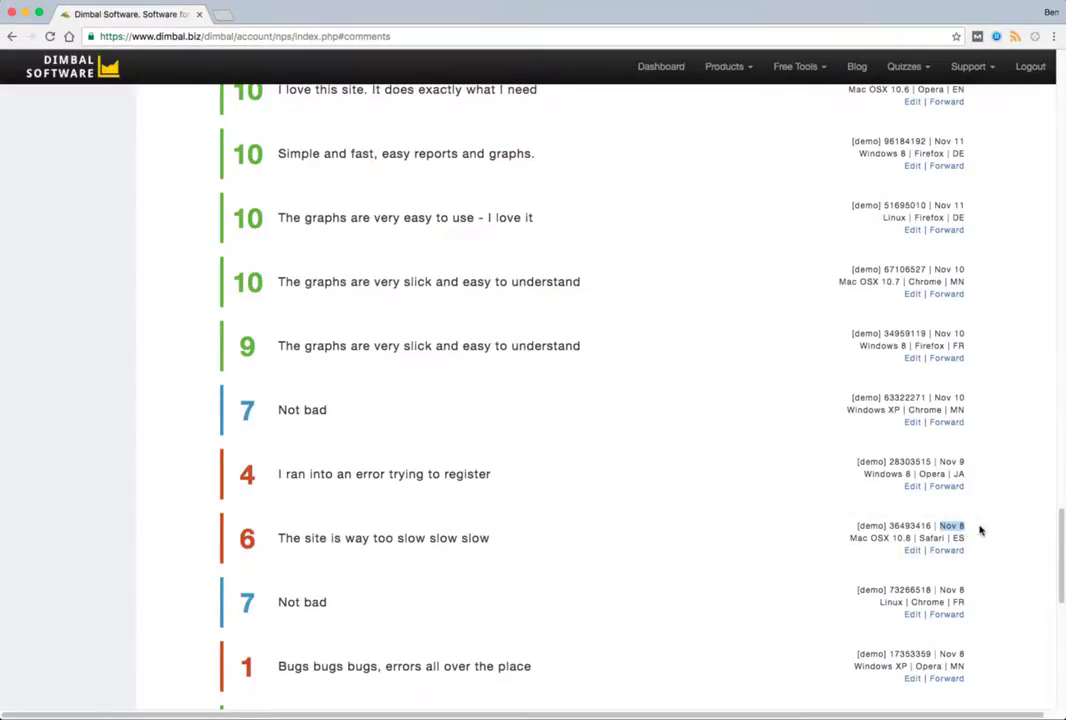
pyautogui.click(850, 541)
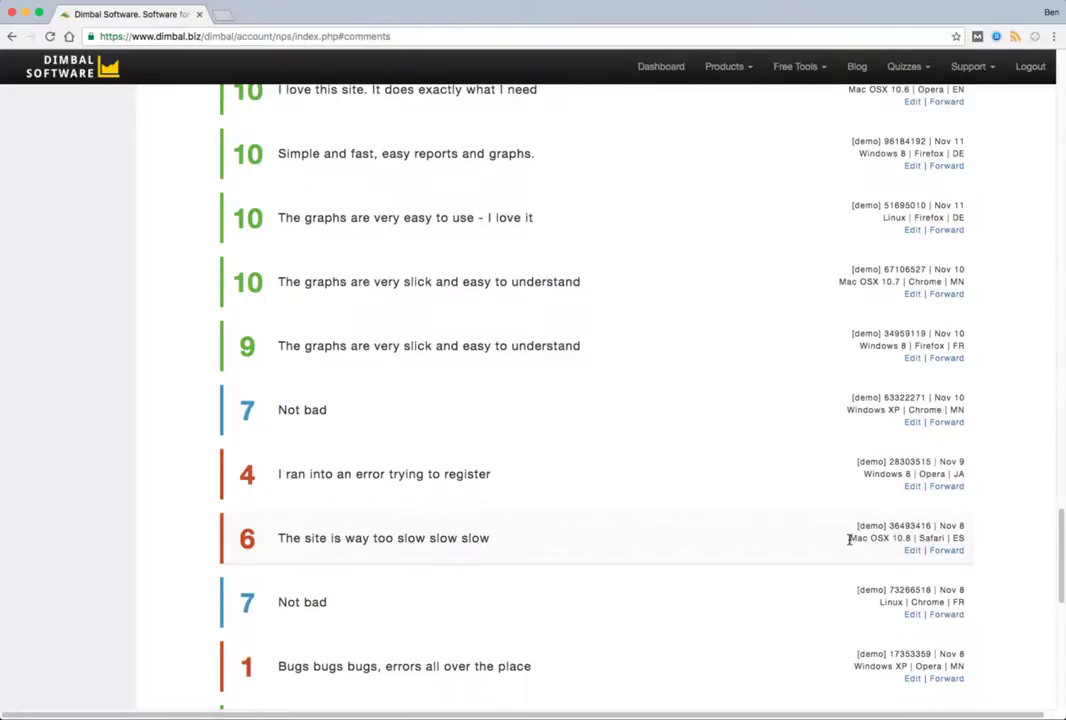
pyautogui.moveTo(849, 540); pyautogui.dragTo(890, 542)
pyautogui.moveTo(952, 538); pyautogui.dragTo(963, 538)
# Step: Forward the score-6 'way too slow' response into an NPS Score Followup email and highlight its comment text
pyautogui.click(850, 545)
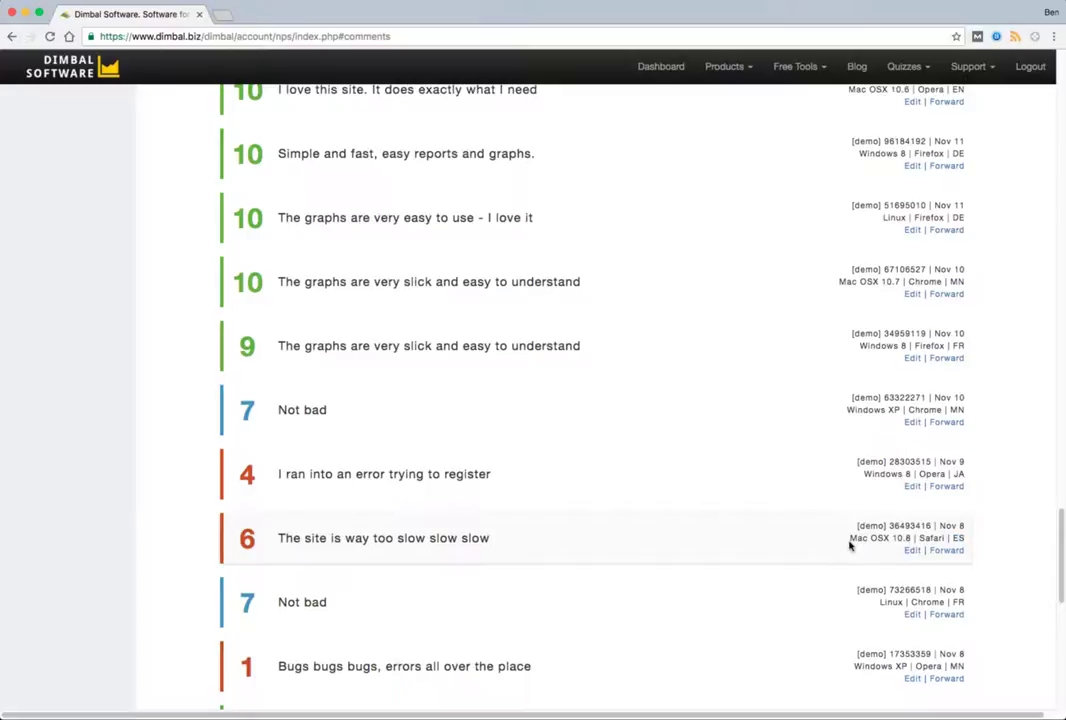
pyautogui.click(946, 551)
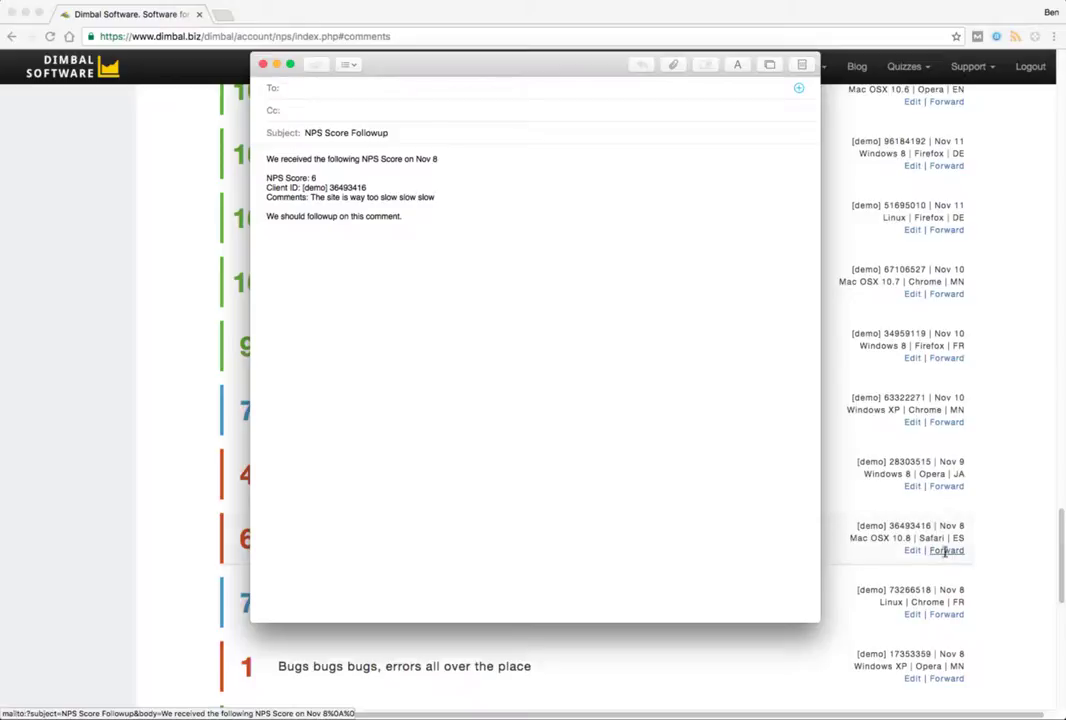
pyautogui.moveTo(311, 197); pyautogui.dragTo(440, 197)
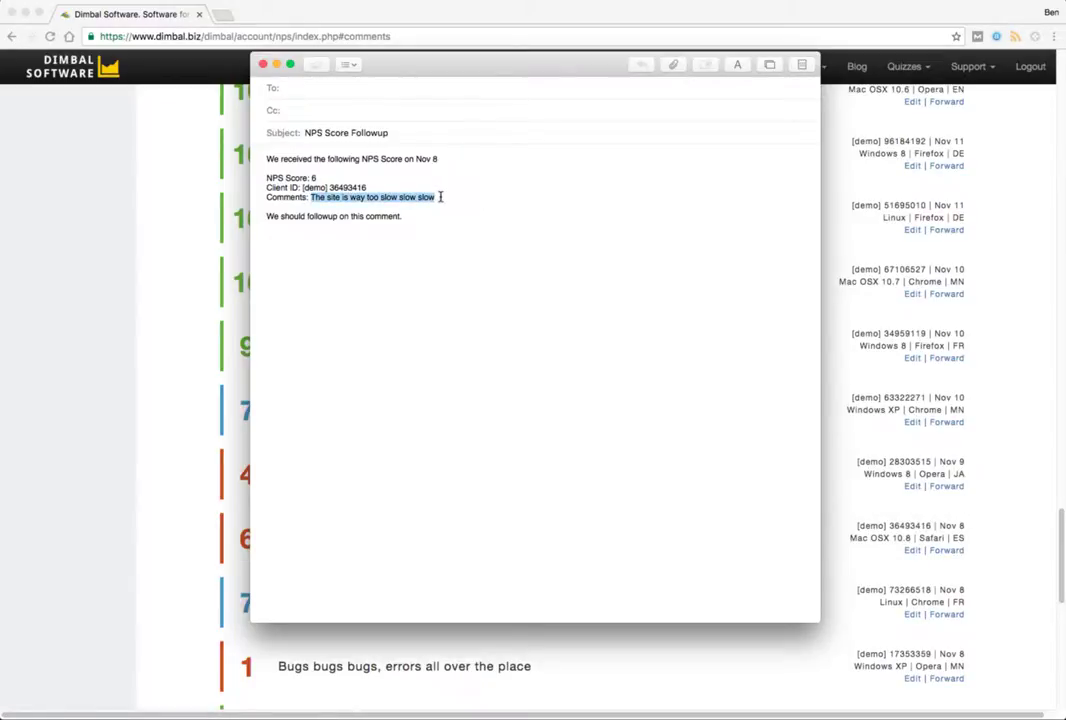
pyautogui.click(263, 65)
# Step: Discard the follow-up email without saving and bring up response 1335 in the Response Editor
pyautogui.click(508, 148)
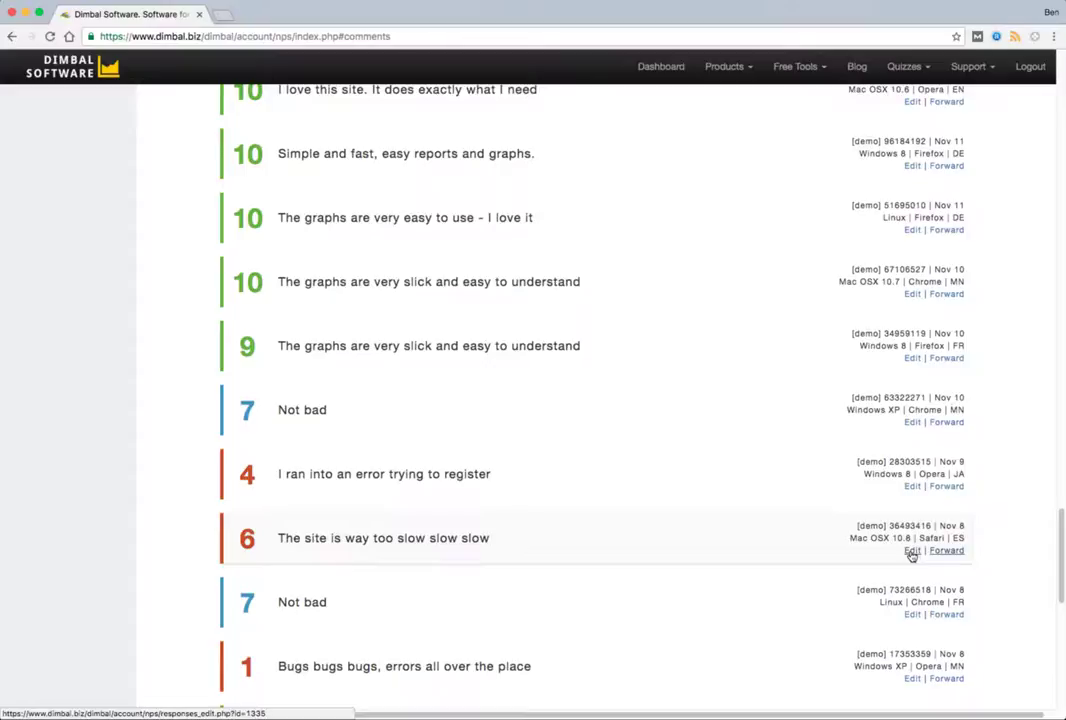
pyautogui.click(911, 552)
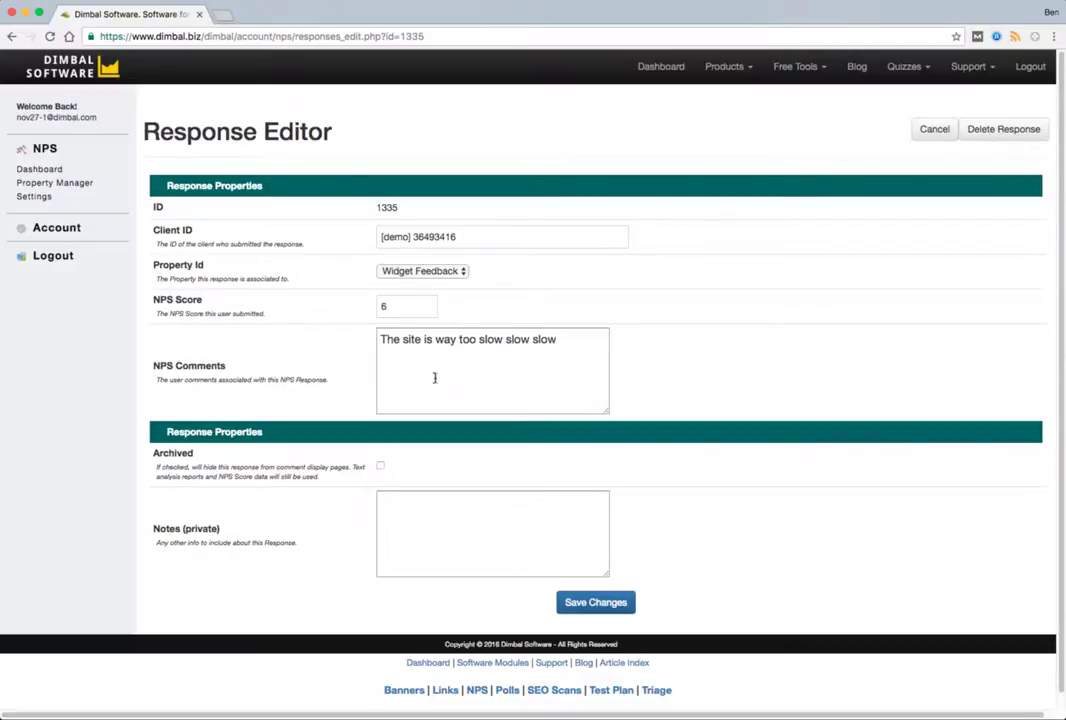
# Step: Delete response 1335 permanently, leaving 86 Widget Feedback responses with 10 detractors
pyautogui.click(408, 308)
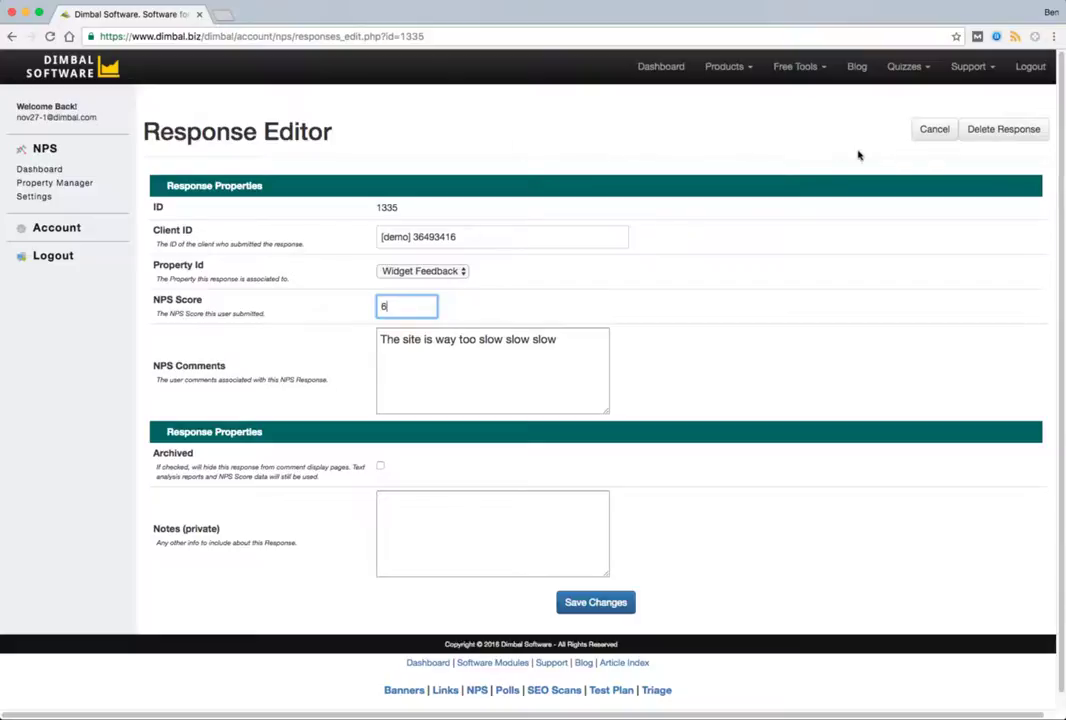
pyautogui.click(1004, 145)
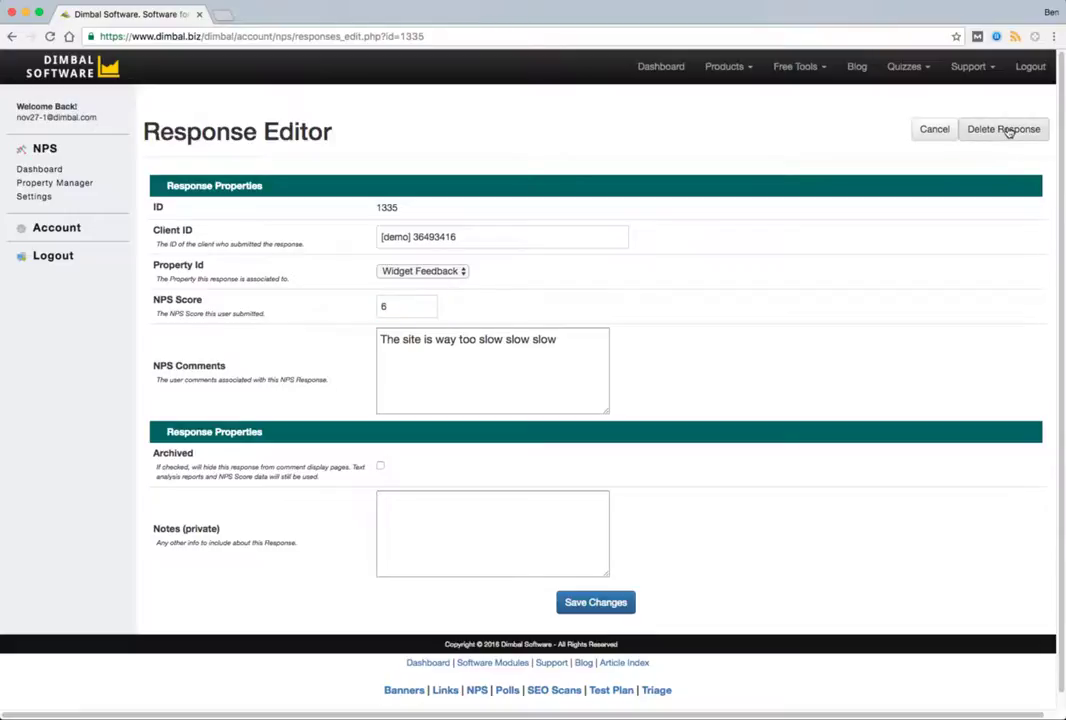
pyautogui.click(1006, 130)
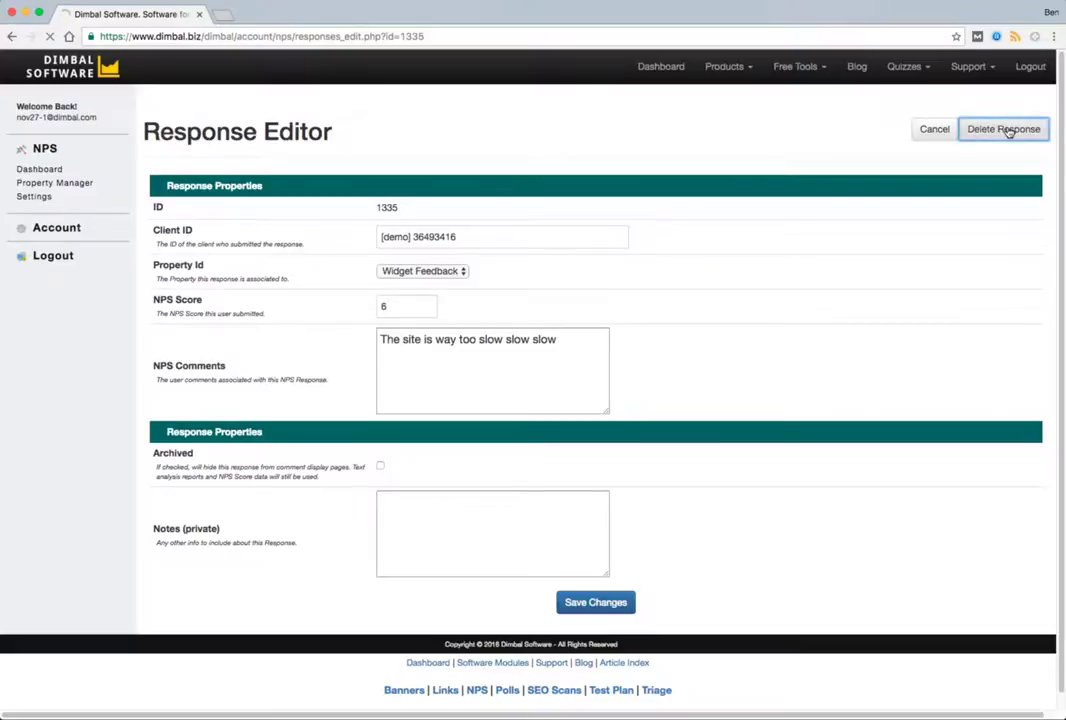
pyautogui.click(201, 165)
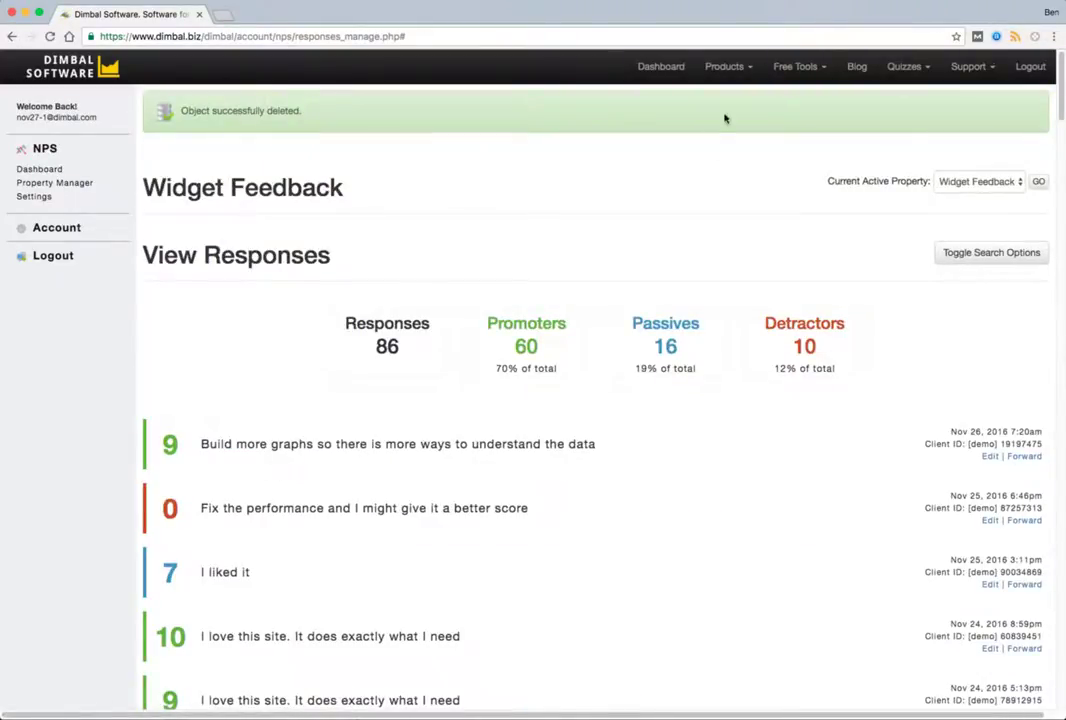
# Step: Save the private note 'I like this user' on response 1401, 'Simple and straight forward'
pyautogui.scroll(-5, 747, 216)
pyautogui.scroll(-5, 747, 220)
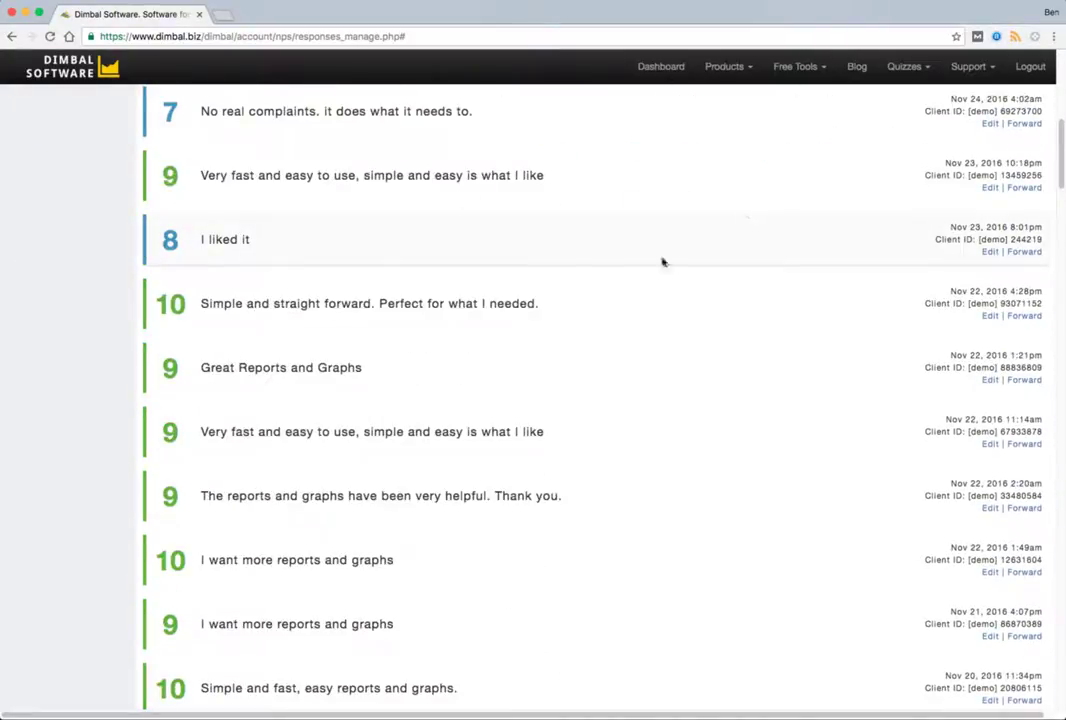
pyautogui.click(990, 318)
pyautogui.click(469, 537)
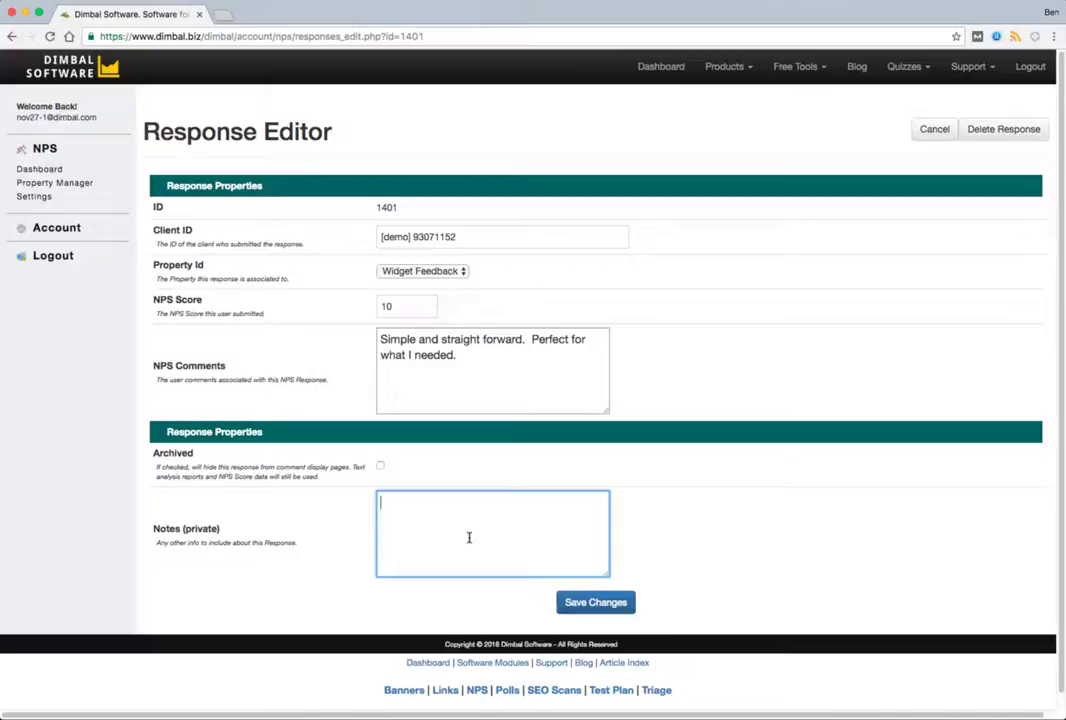
pyautogui.write('I like this user')
pyautogui.click(604, 603)
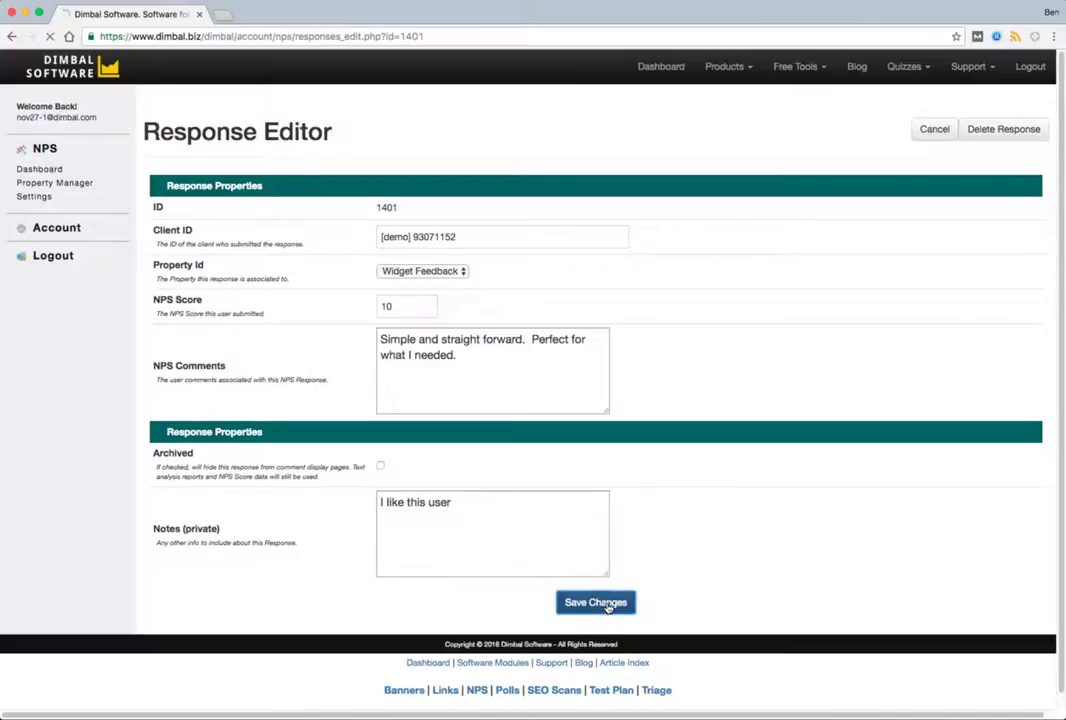
pyautogui.scroll(-5, 884, 440)
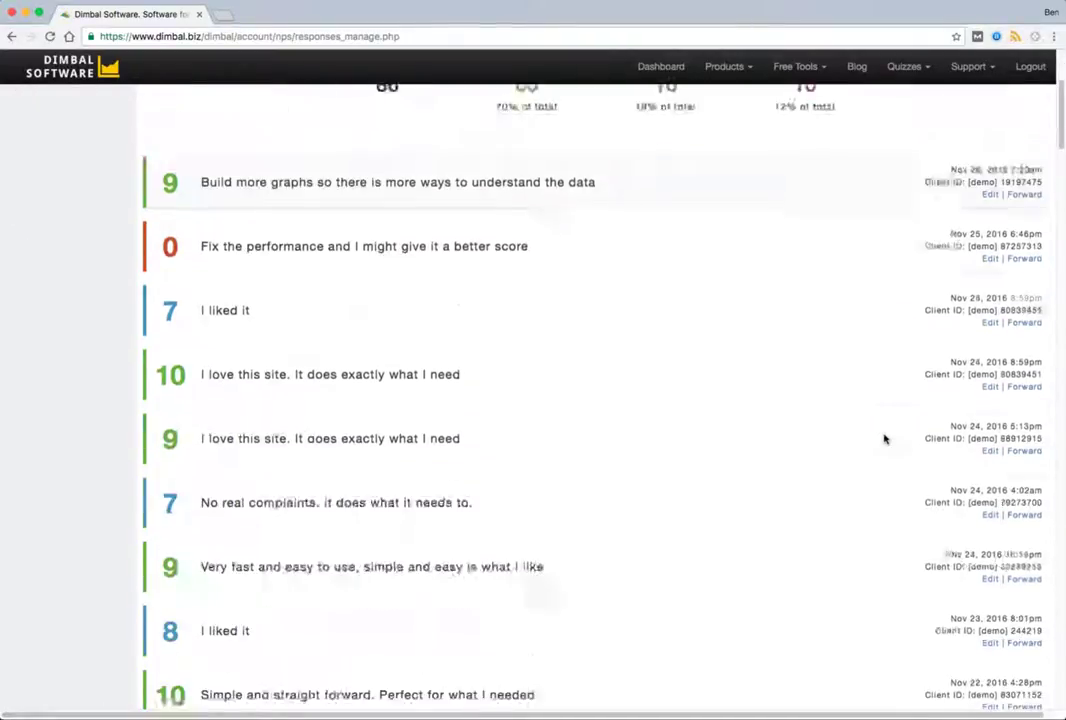
pyautogui.scroll(2, 884, 440)
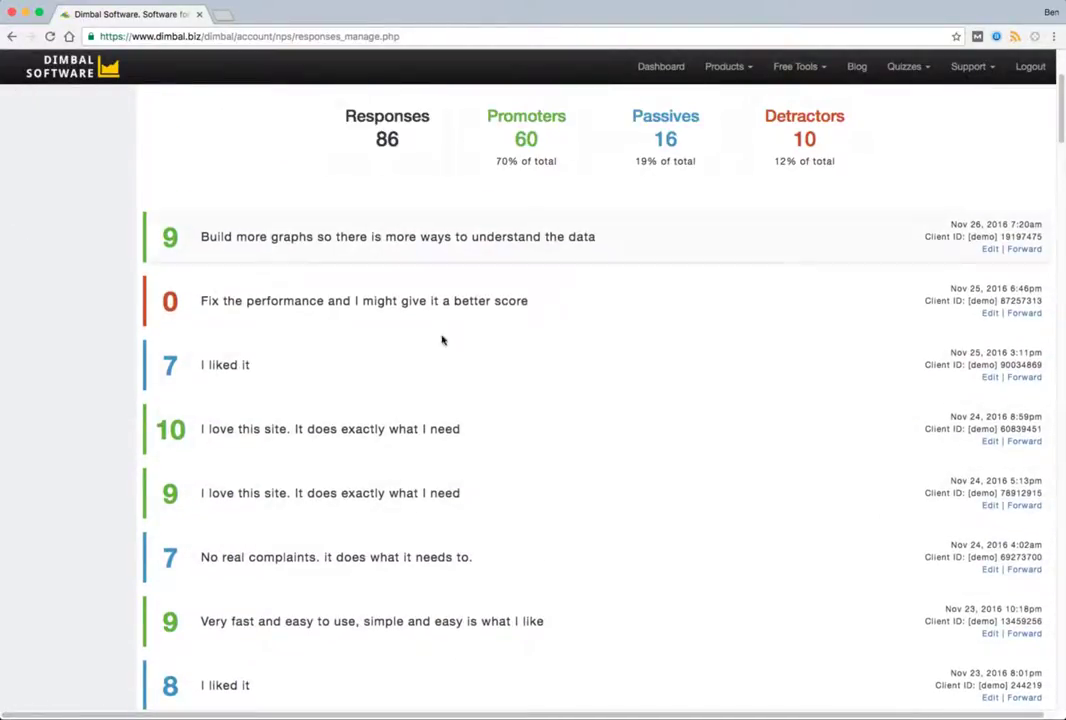